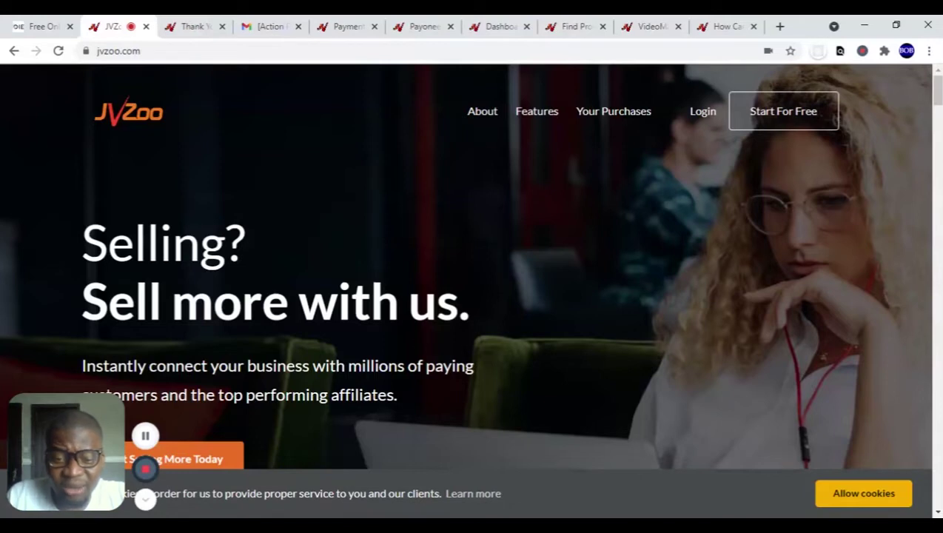
# Scroll the JVZoo homepage and highlight the jvzoo.com site address
pyautogui.scroll(-2, 417, 341)
pyautogui.scroll(-2, 419, 348)
pyautogui.scroll(-1, 420, 360)
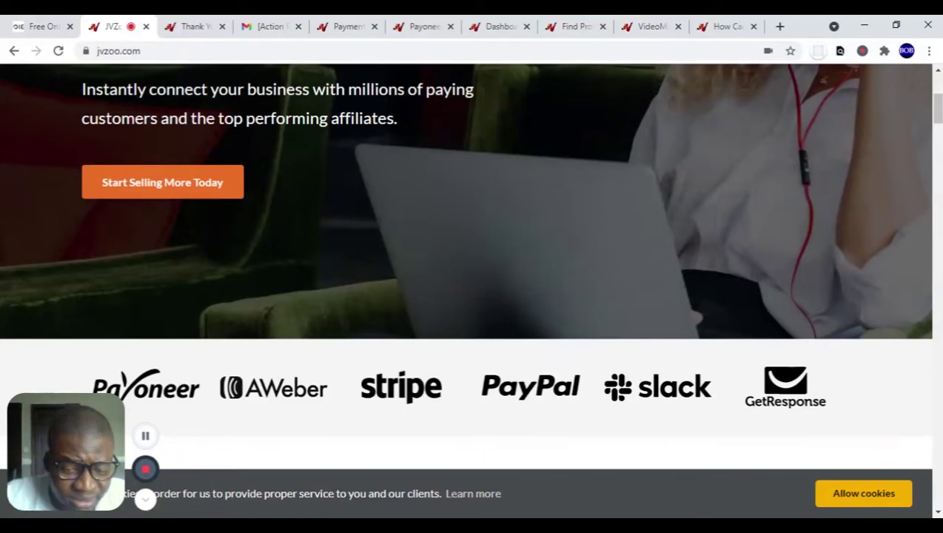
pyautogui.scroll(4, 800, 242)
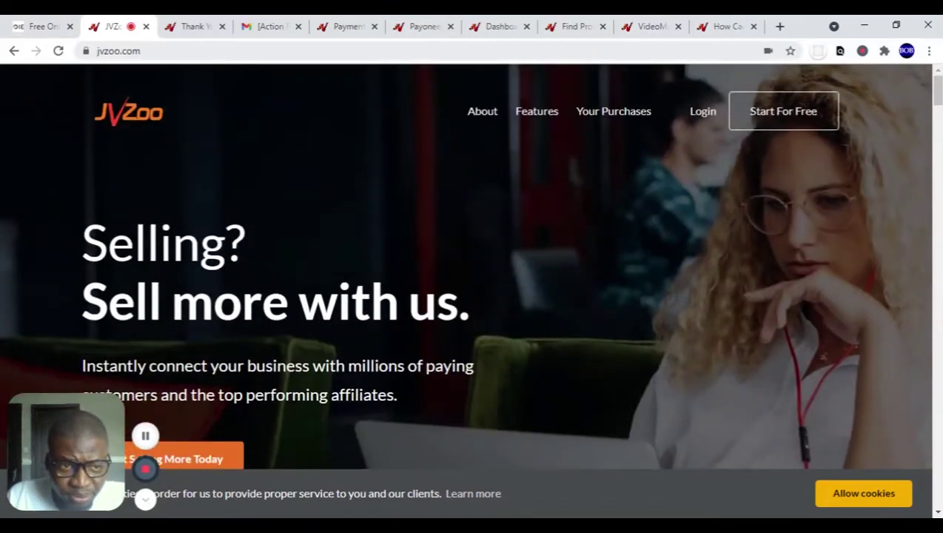
pyautogui.click(97, 50)
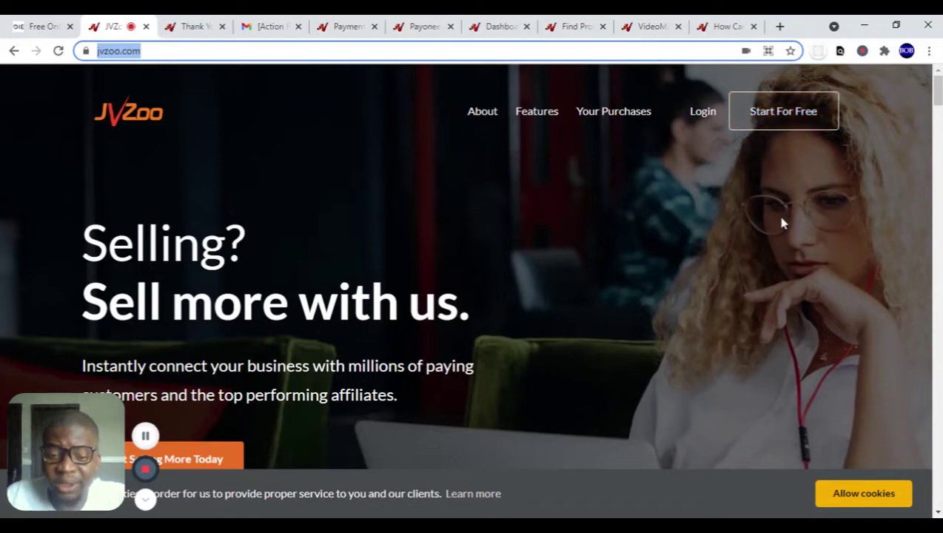
# Start the free Register form and set the citizenship country to United States
pyautogui.click(781, 114)
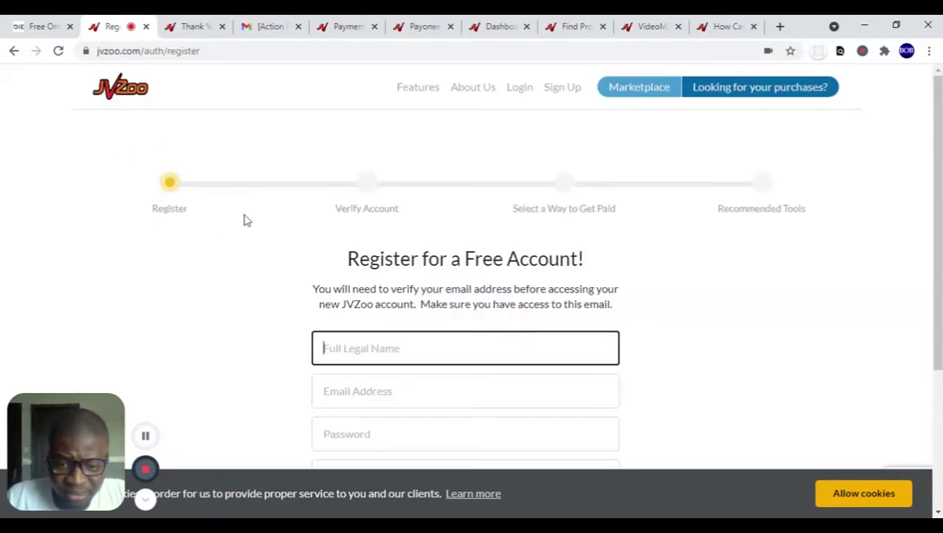
pyautogui.scroll(-3, 415, 277)
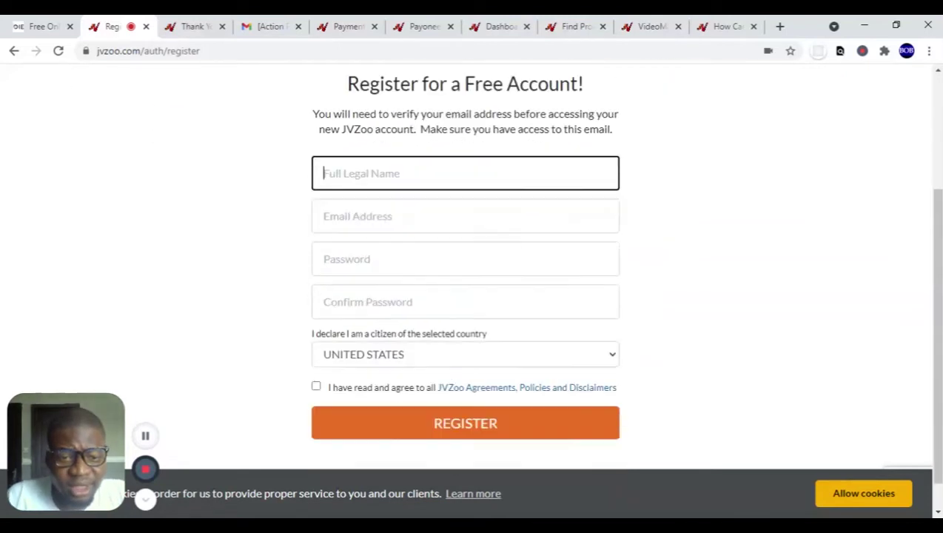
pyautogui.scroll(-1, 381, 163)
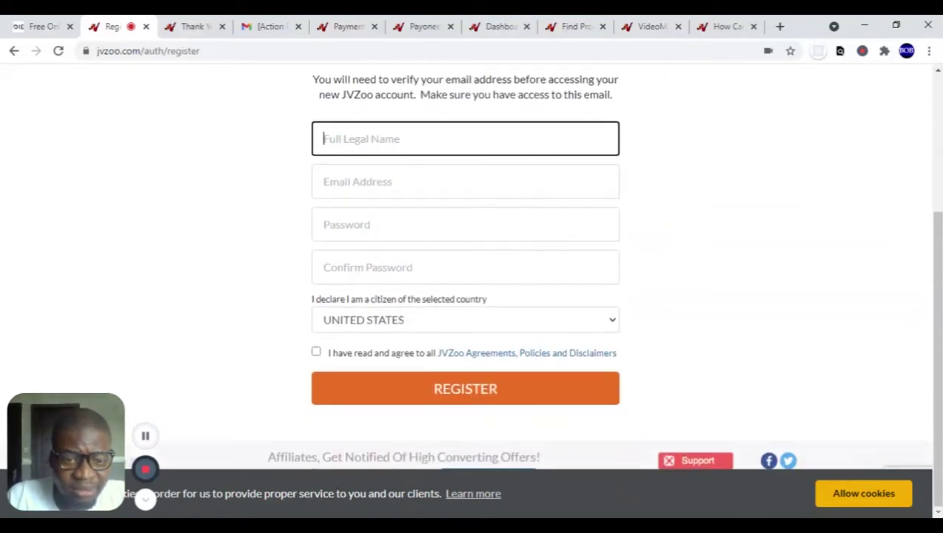
pyautogui.click(379, 311)
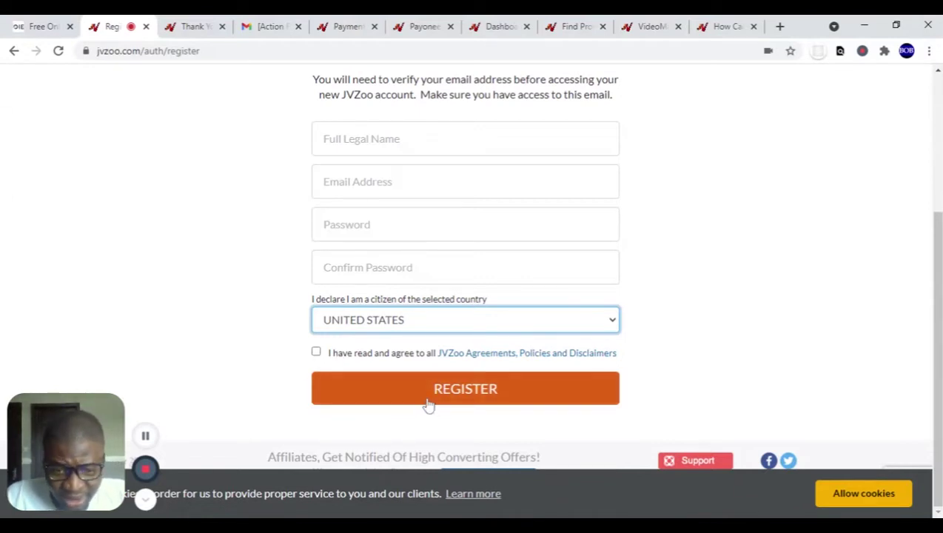
pyautogui.click(244, 252)
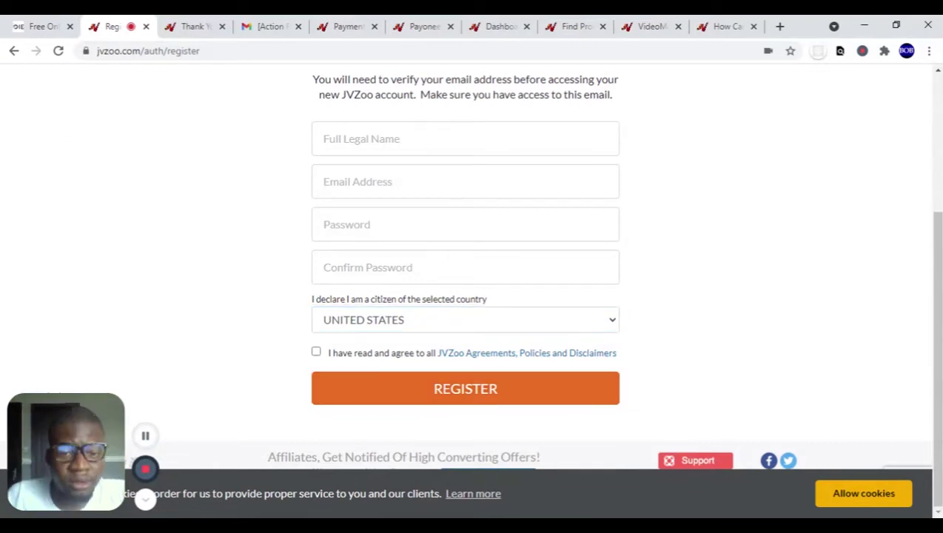
# View the registration thank-you page and the Gmail activation email, then the Let's Get You Paid page
pyautogui.click(182, 24)
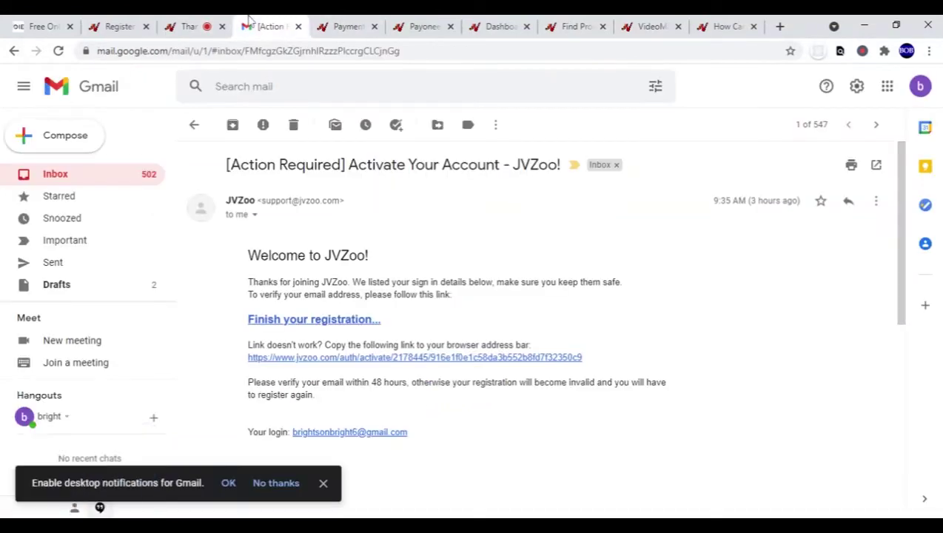
pyautogui.click(271, 26)
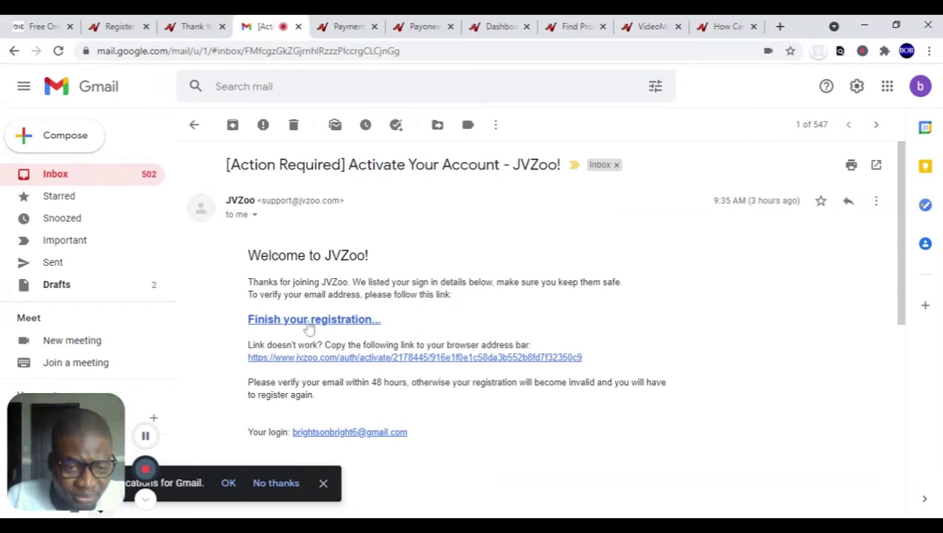
pyautogui.click(335, 28)
# Scroll the payment options and highlight the Stripe option's description and four bullets
pyautogui.scroll(-5, 365, 241)
pyautogui.scroll(-3, 517, 211)
pyautogui.scroll(8, 497, 219)
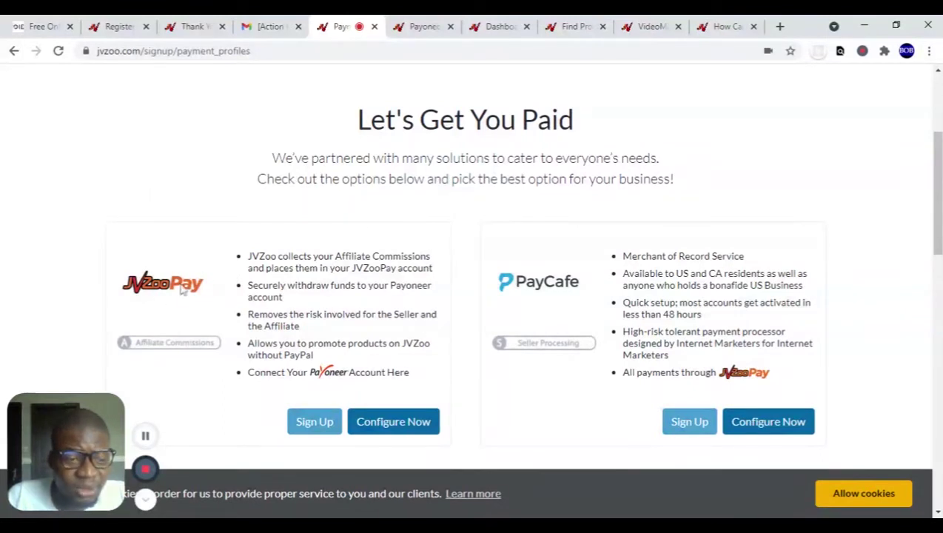
pyautogui.scroll(-2, 252, 280)
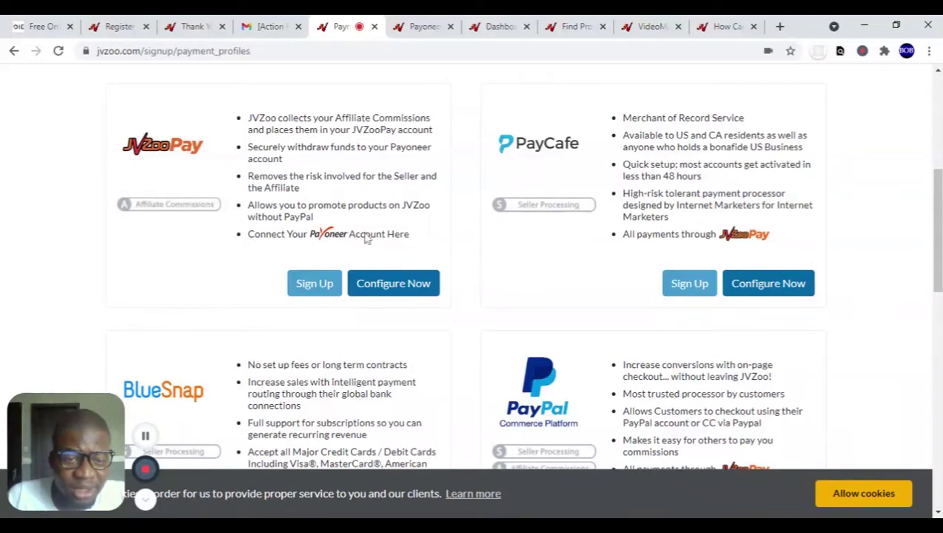
pyautogui.scroll(-2, 311, 243)
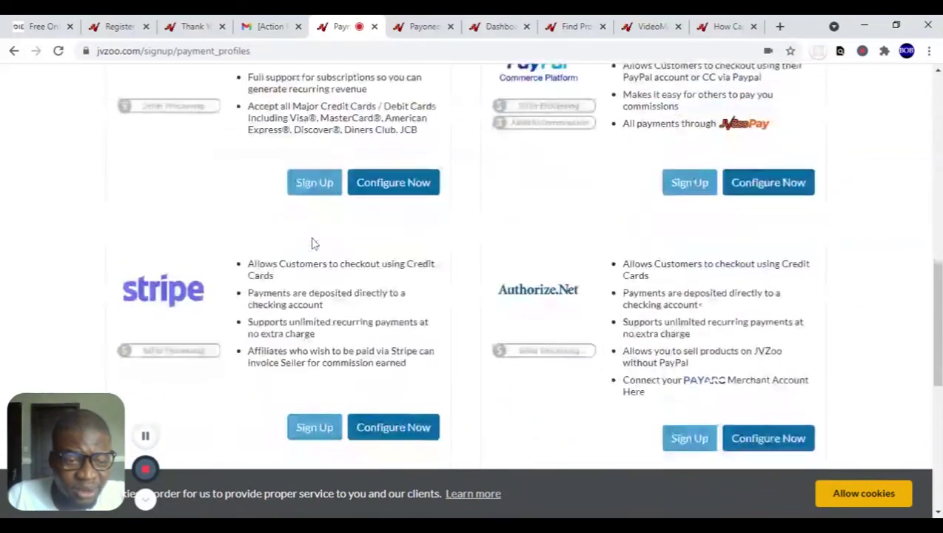
pyautogui.scroll(-1, 311, 244)
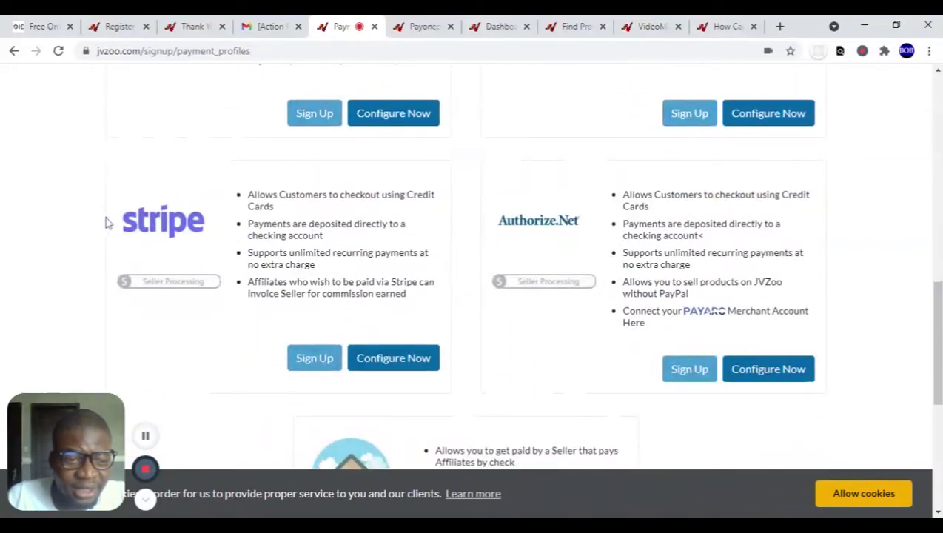
pyautogui.moveTo(435, 195); pyautogui.dragTo(288, 282)
pyautogui.moveTo(407, 294); pyautogui.dragTo(256, 195)
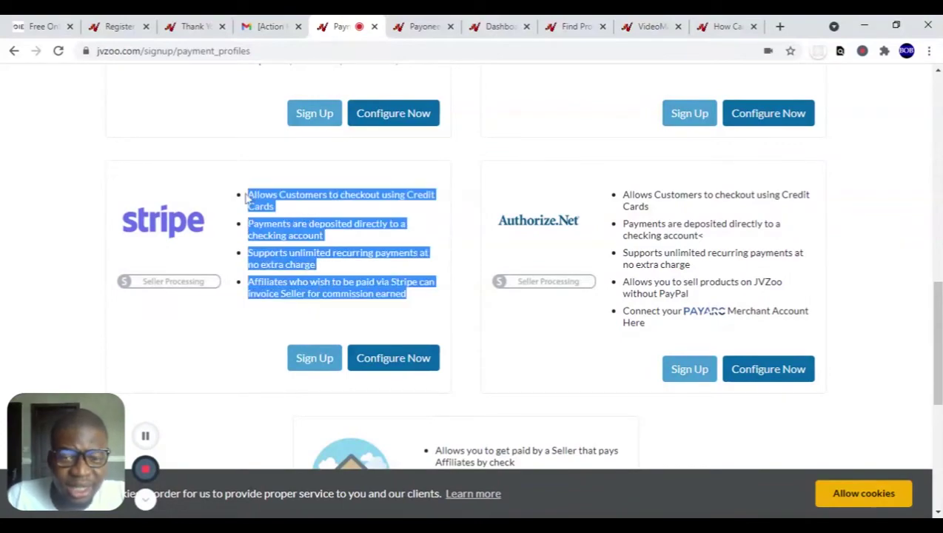
# Review the JVZooPay, PayCafe, BlueSnap and PayPal options down to the Sign Up/Configure Now buttons
pyautogui.scroll(7, 379, 132)
pyautogui.scroll(-3, 391, 146)
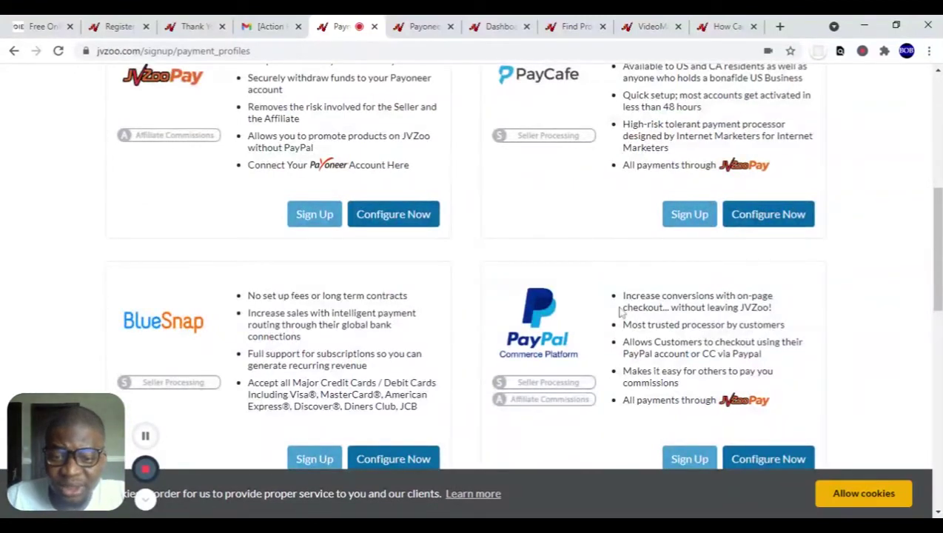
pyautogui.scroll(-1, 545, 249)
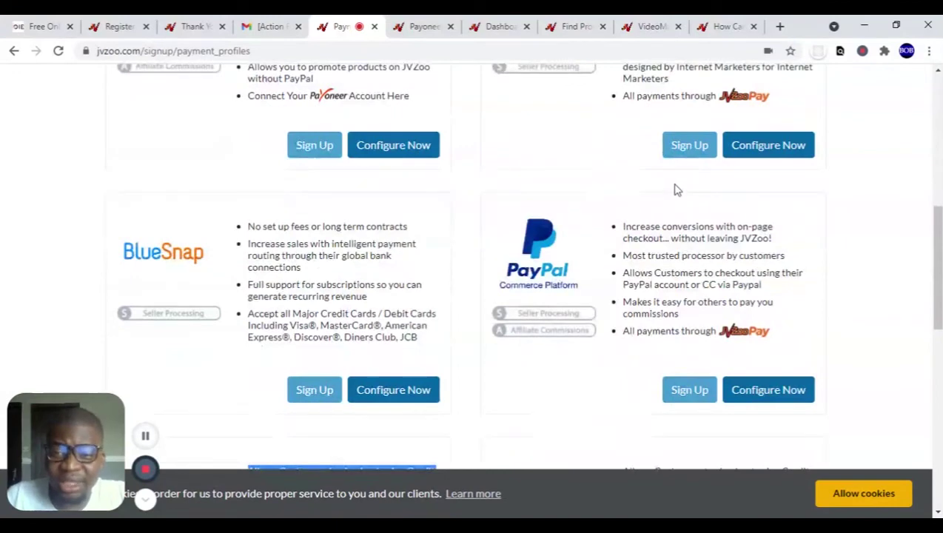
pyautogui.scroll(5, 676, 190)
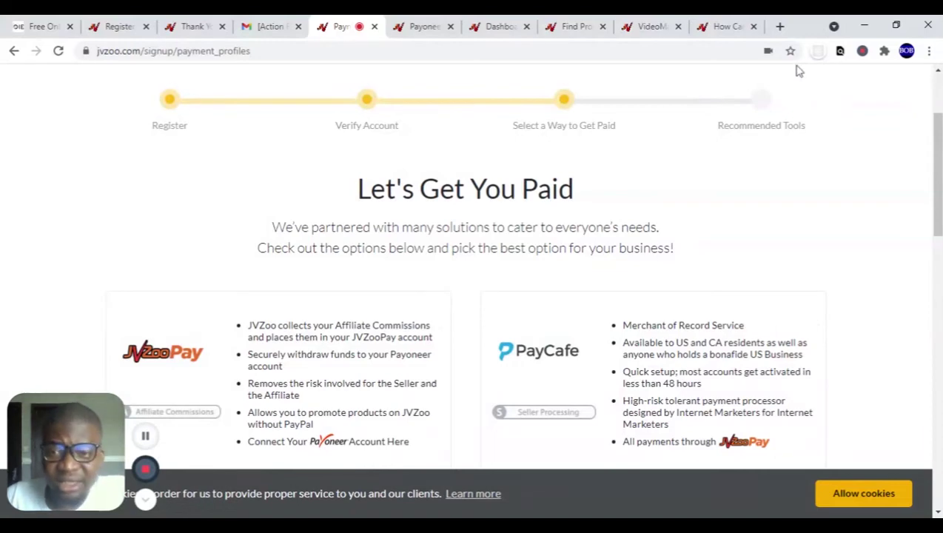
pyautogui.scroll(2, 798, 70)
pyautogui.scroll(-5, 400, 222)
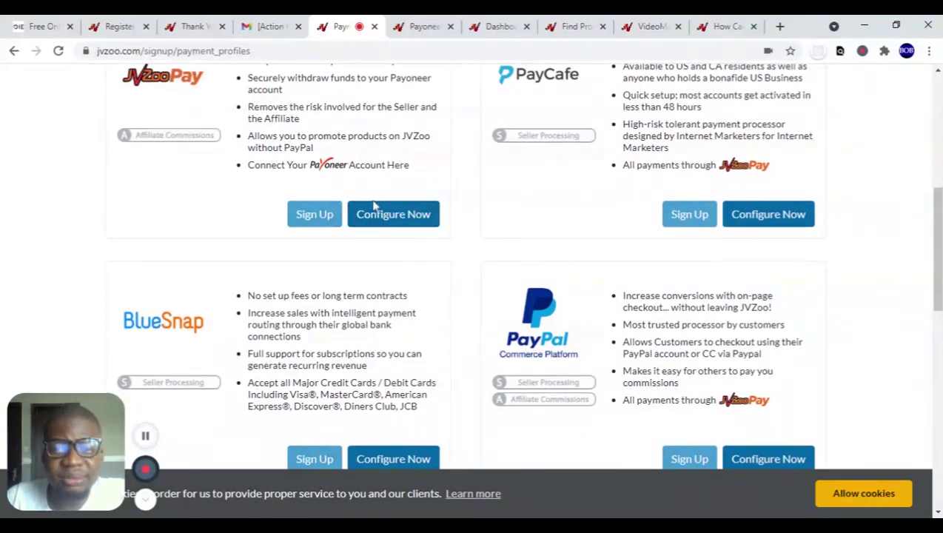
# Confirm the Payoneer payout account is active, then view the dashboard's zero seller and affiliate stats
pyautogui.click(425, 26)
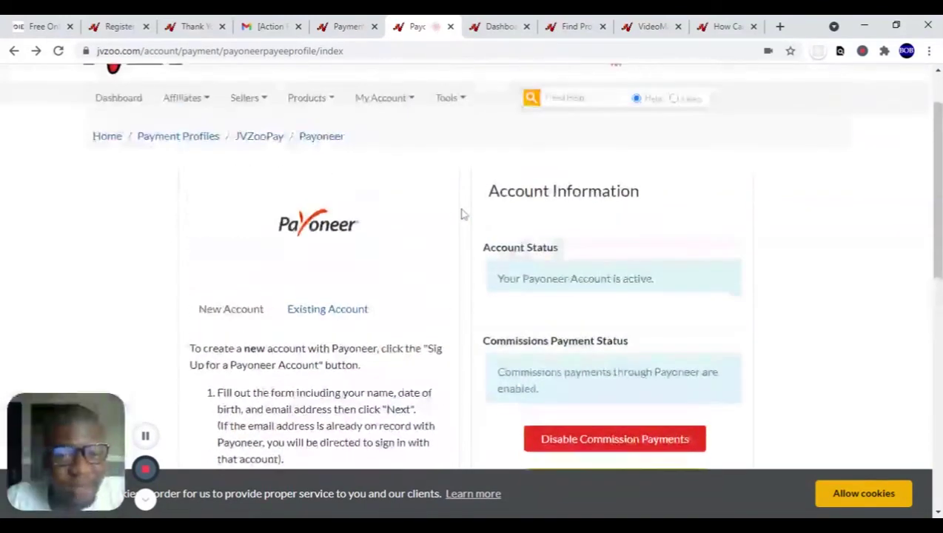
pyautogui.scroll(-5, 542, 191)
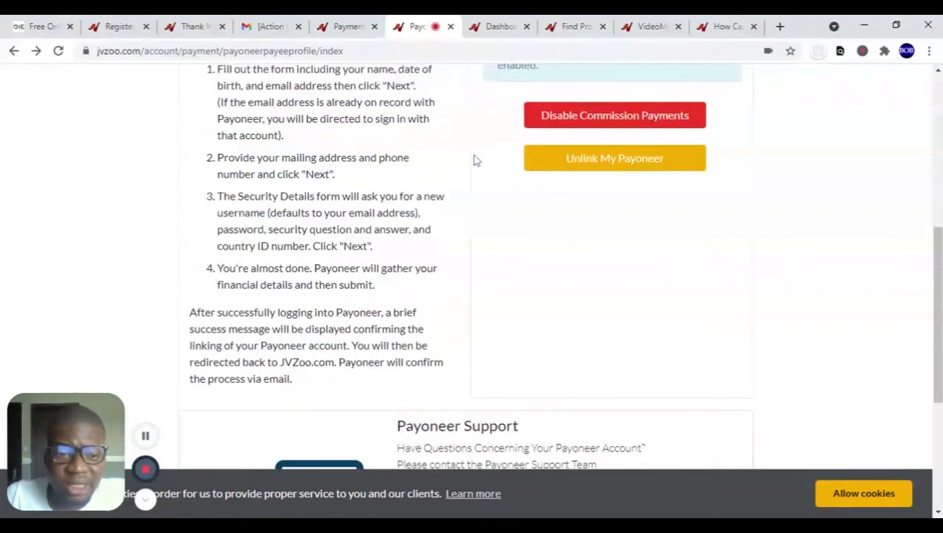
pyautogui.scroll(5, 477, 161)
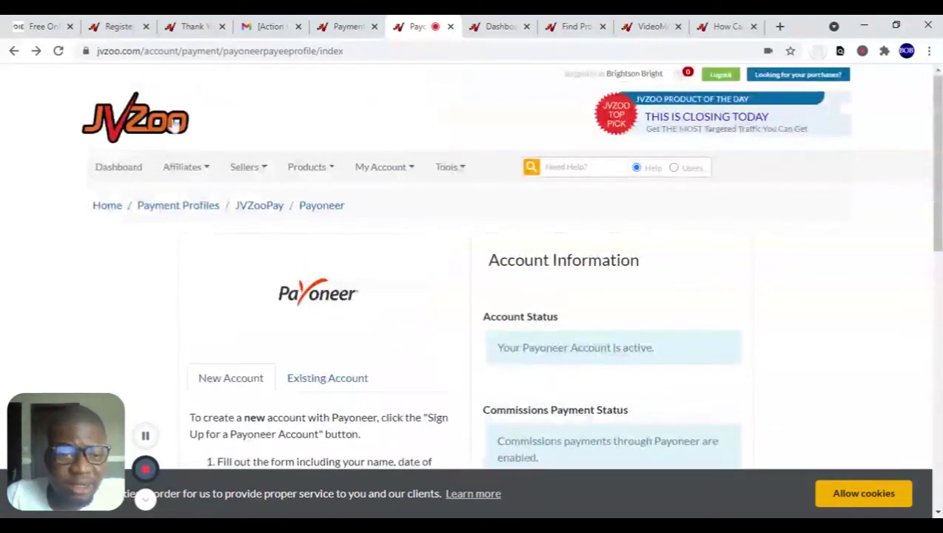
pyautogui.click(498, 27)
pyautogui.scroll(-3, 294, 318)
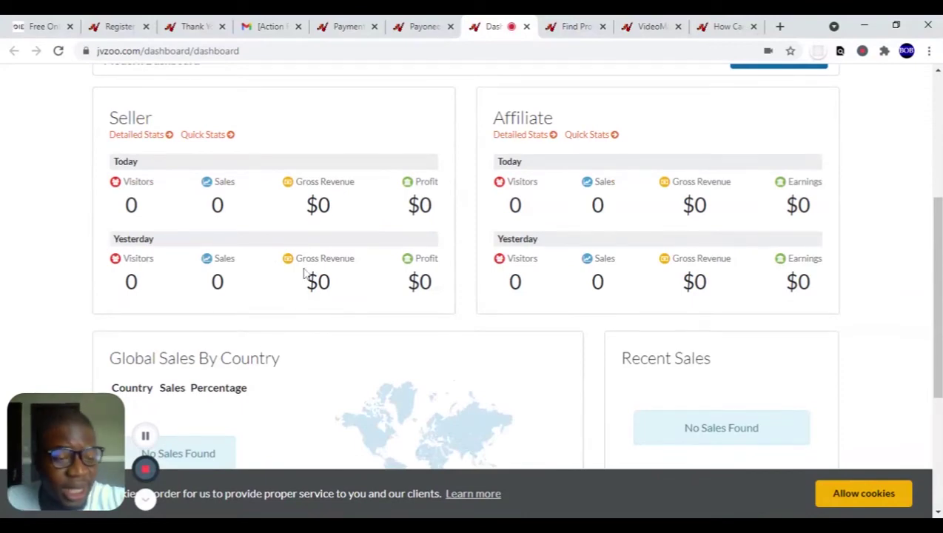
# Go to the Find Products marketplace from the Affiliates menu
pyautogui.scroll(4, 396, 217)
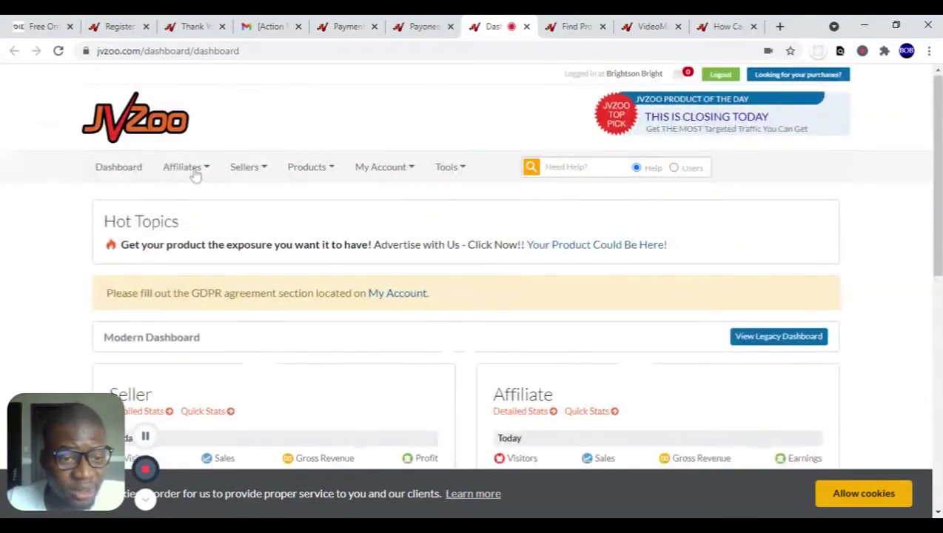
pyautogui.click(198, 168)
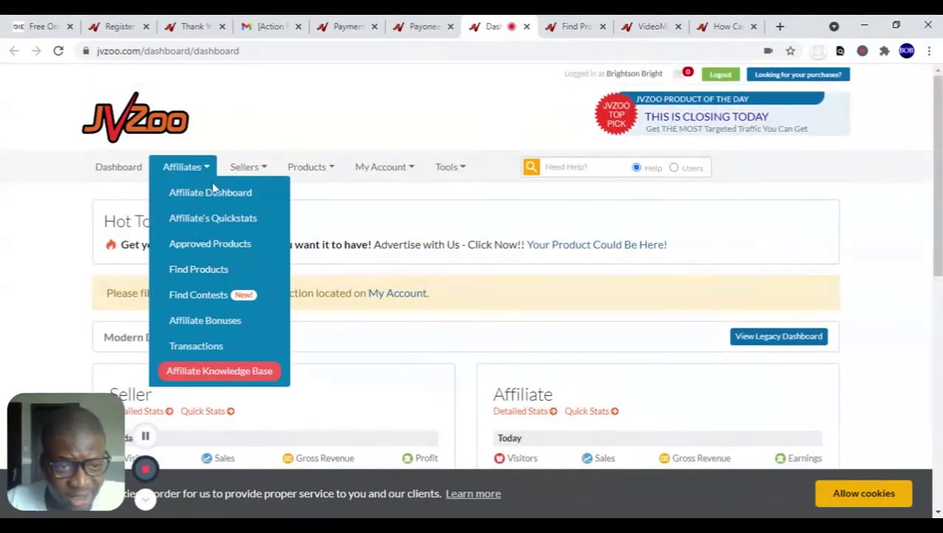
pyautogui.click(201, 269)
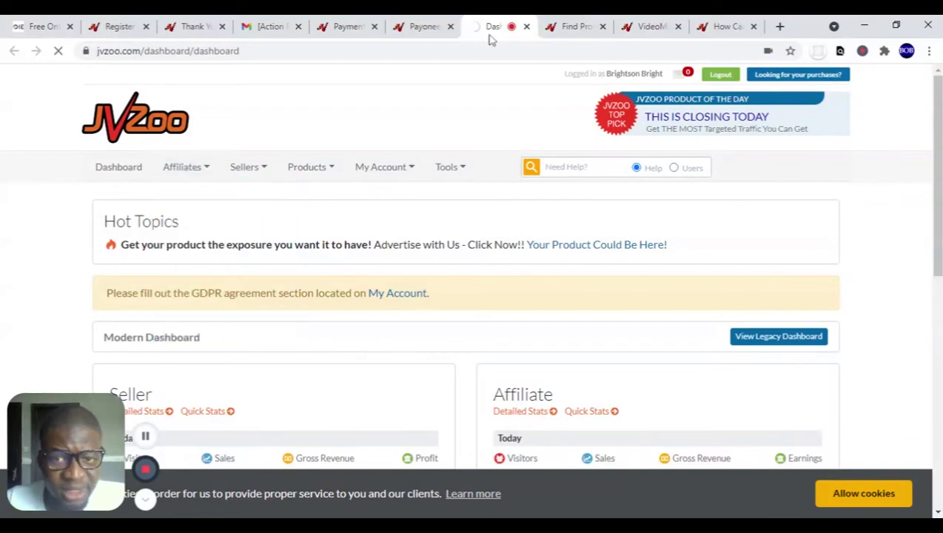
# Scan the product listing and open a product's affiliate Request Approval form
pyautogui.hotkey('ctrl', 'Tab')
pyautogui.scroll(-4, 396, 283)
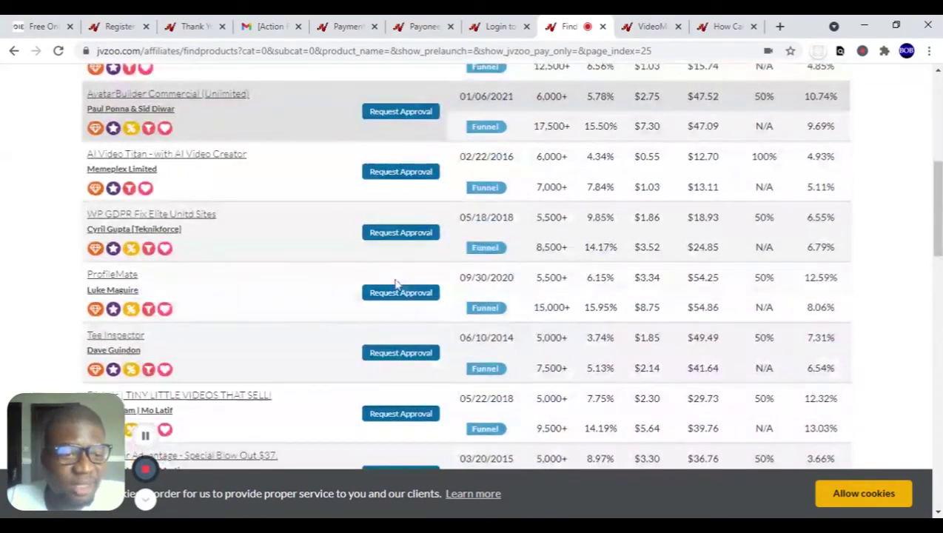
pyautogui.scroll(4, 396, 284)
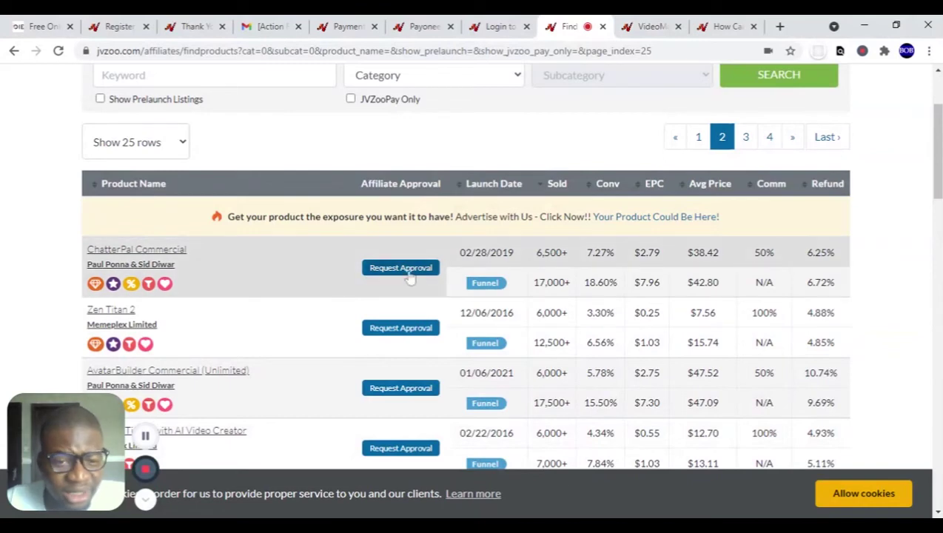
pyautogui.click(645, 26)
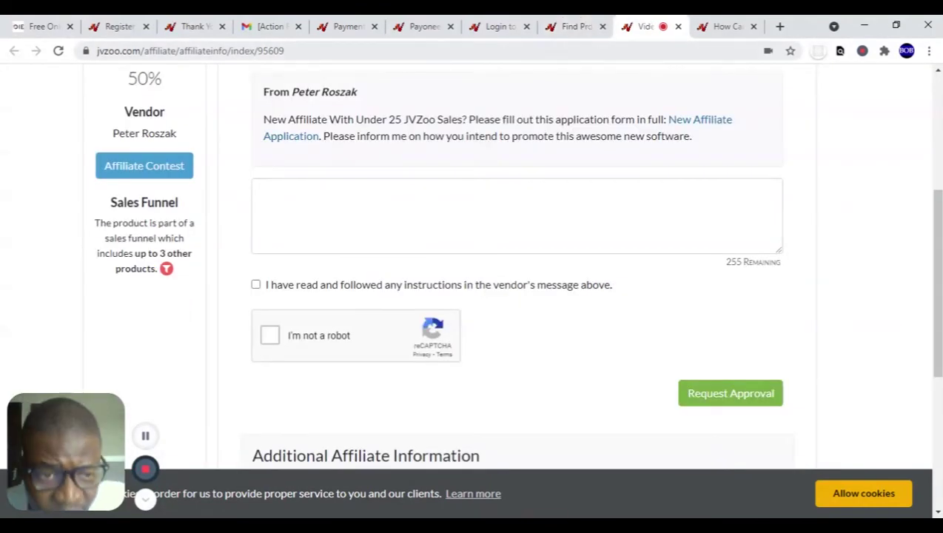
pyautogui.scroll(3, 488, 125)
pyautogui.scroll(-2, 496, 250)
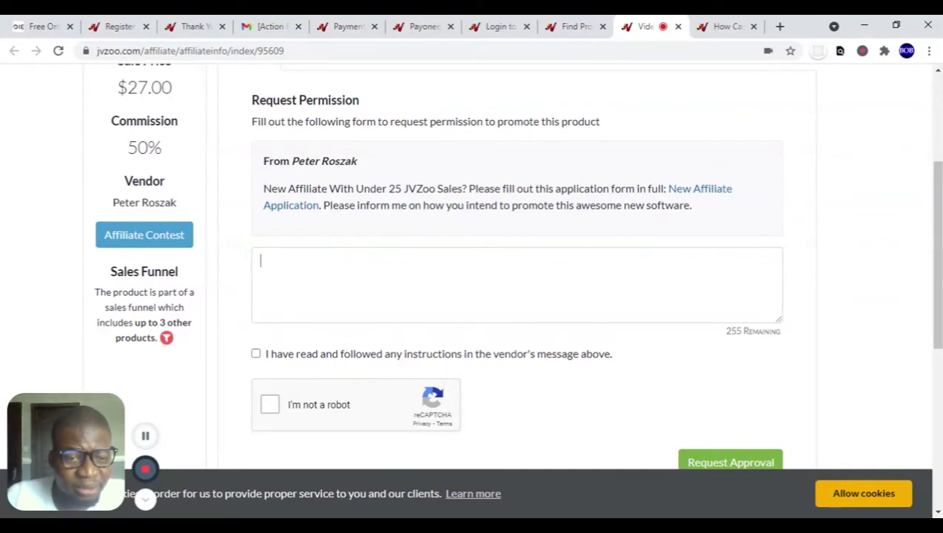
pyautogui.click(261, 260)
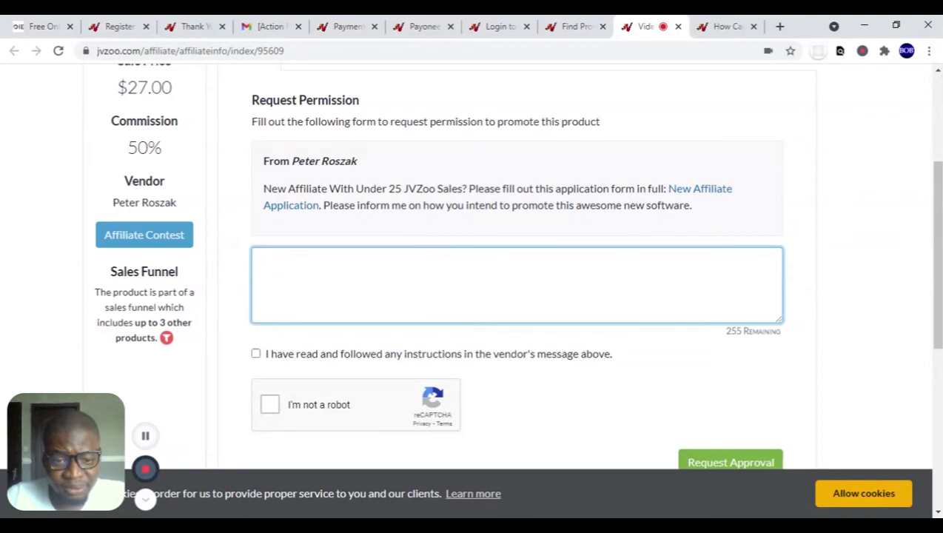
pyautogui.scroll(-3, 277, 209)
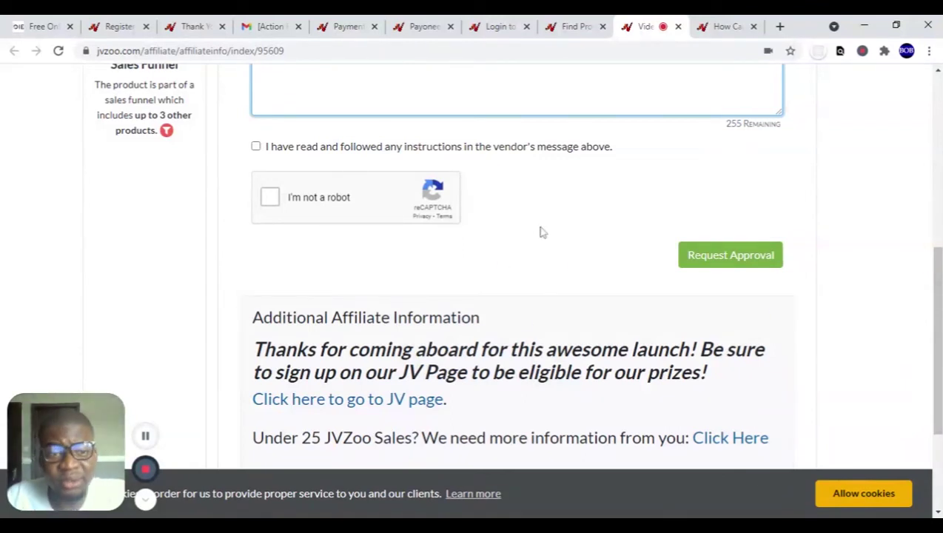
pyautogui.scroll(6, 548, 244)
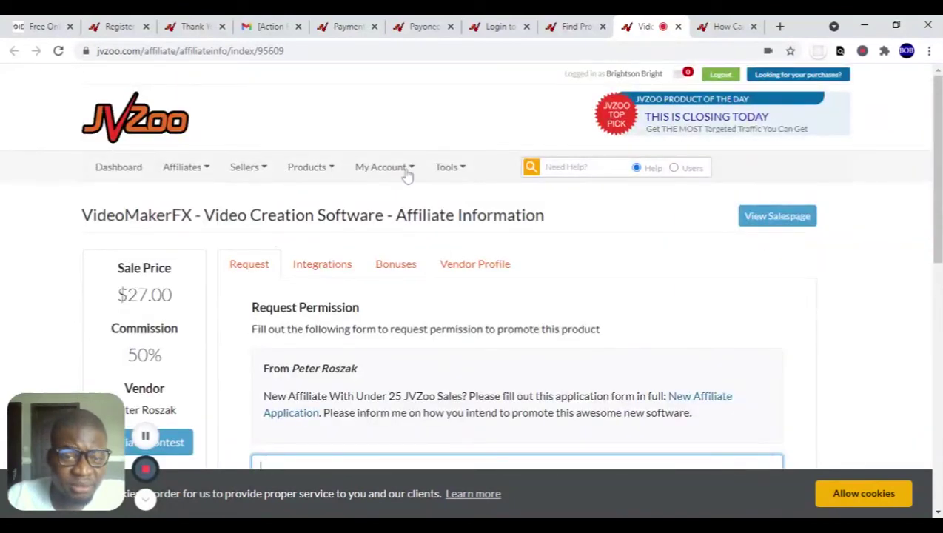
pyautogui.click(400, 169)
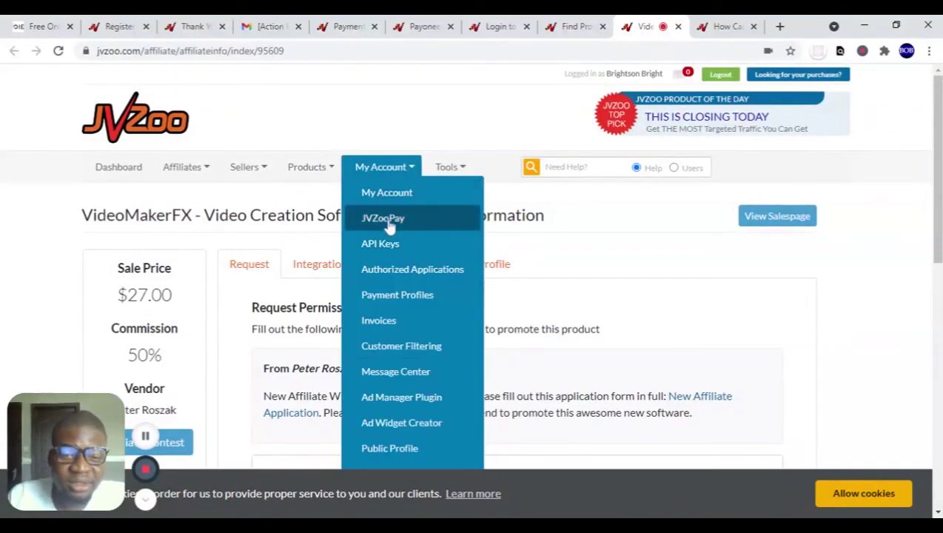